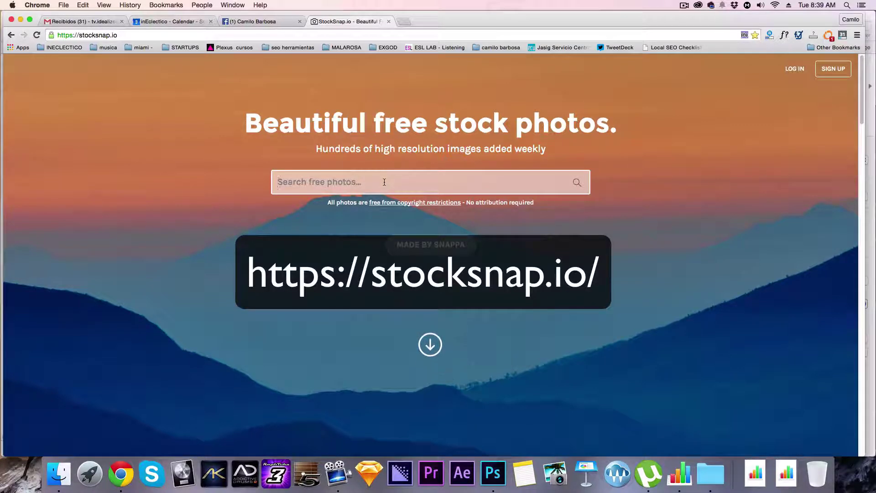
Search StockSnap for 'design' photos and open the brick-wall laptop photo's page.
type("design")
key("Return")
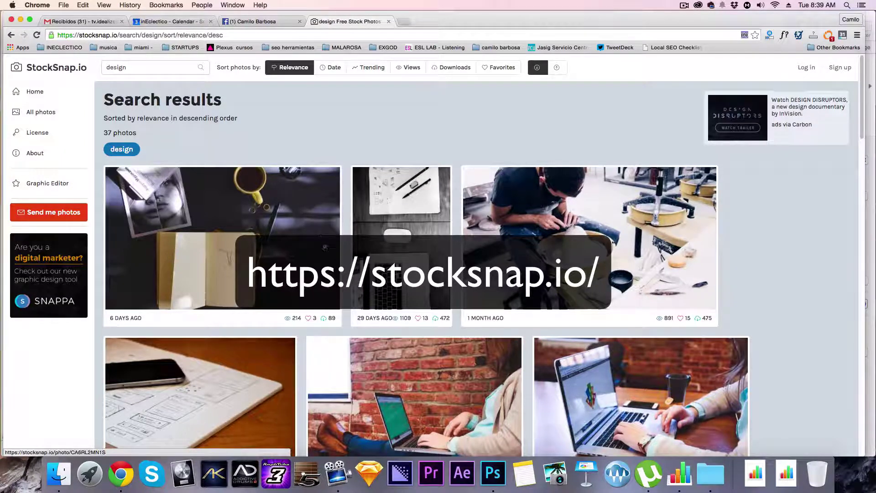
scroll(324, 248, "down", 1)
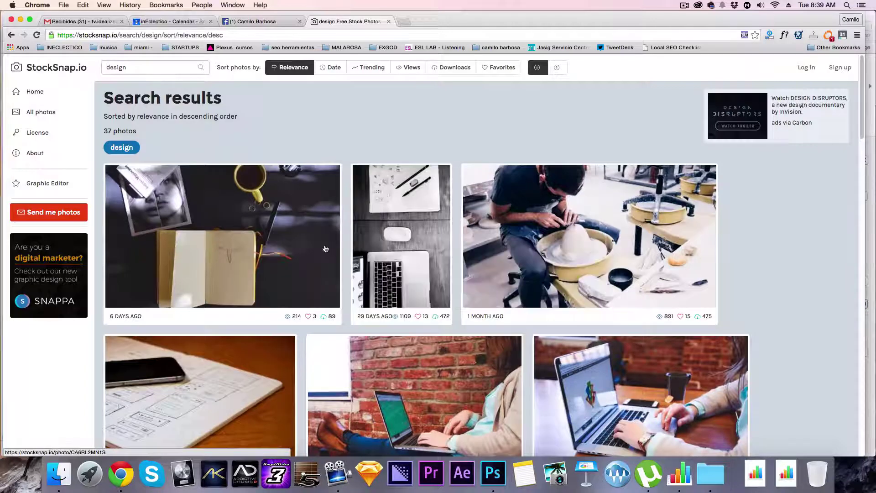
scroll(356, 269, "down", 5)
scroll(363, 290, "up", 5)
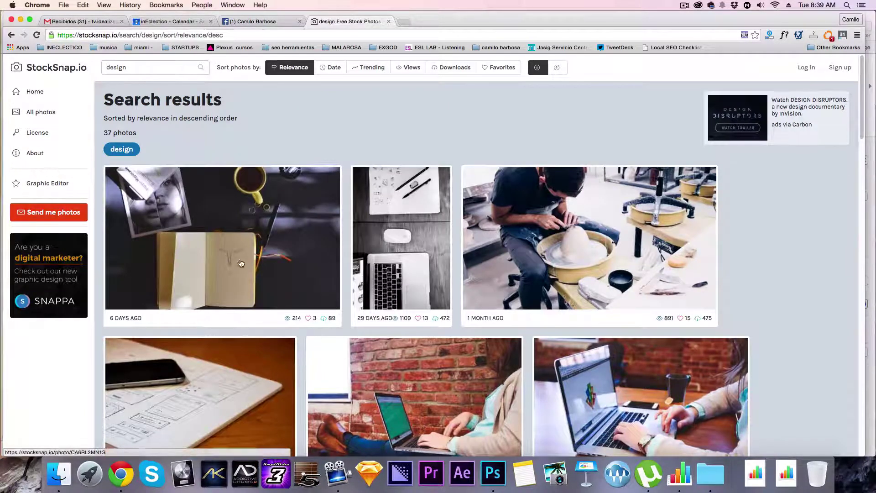
left_click(507, 360)
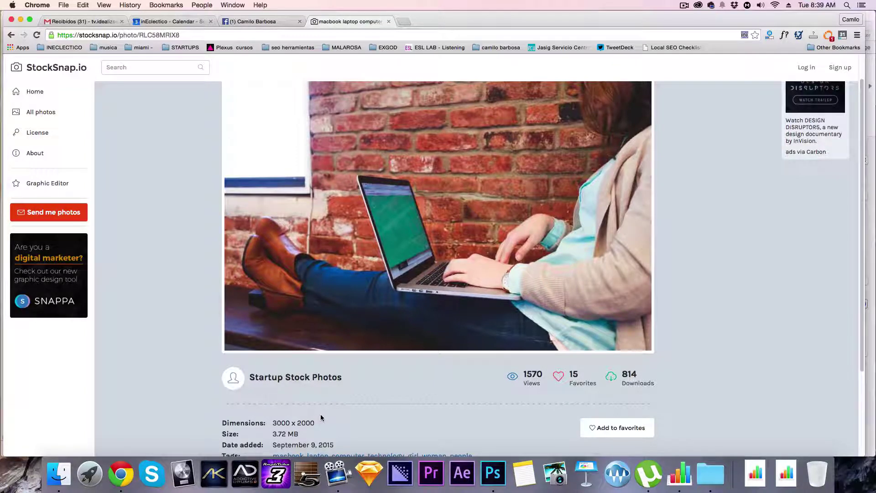
Check the 3.72 MB size, download the 3000 x 2000 hi-res photo, and switch to Photoshop.
scroll(329, 417, "down", 2)
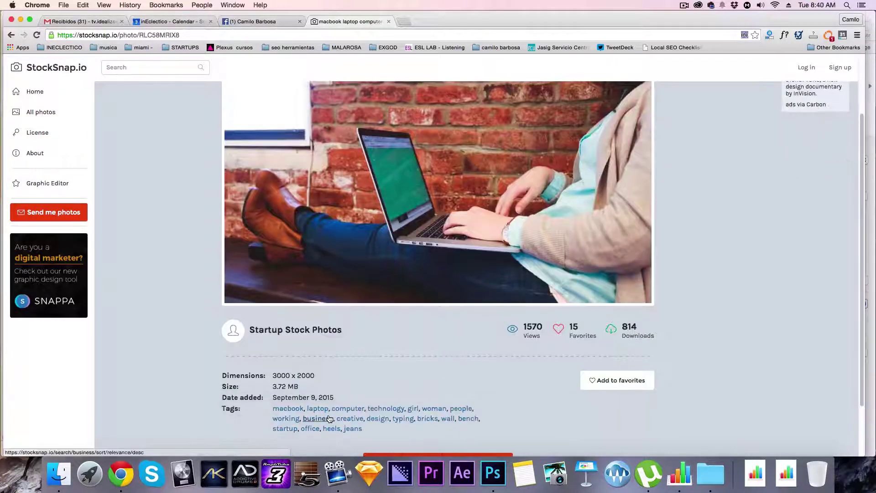
scroll(320, 411, "up", 1)
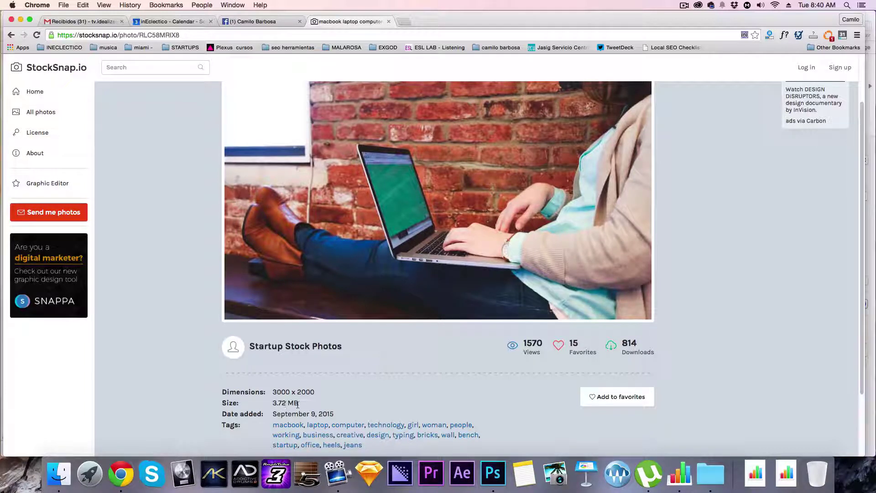
left_click_drag(297, 404, 238, 403)
left_click(313, 406)
scroll(362, 356, "down", 4)
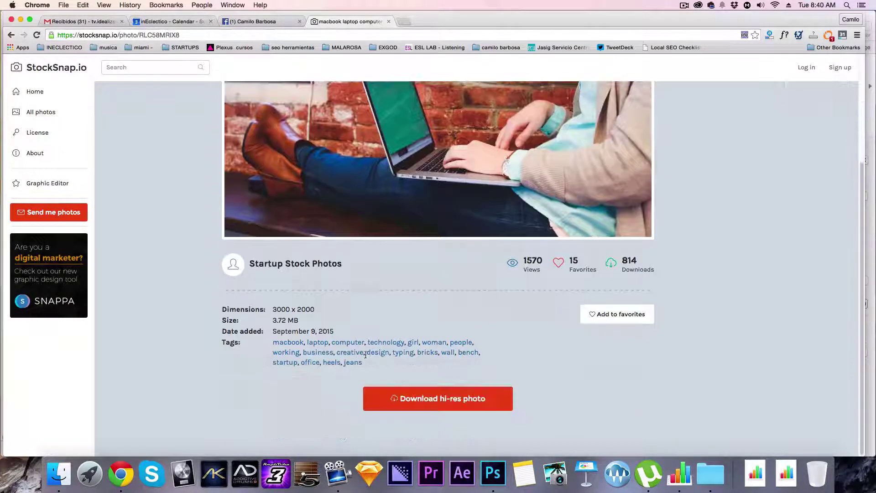
left_click(465, 401)
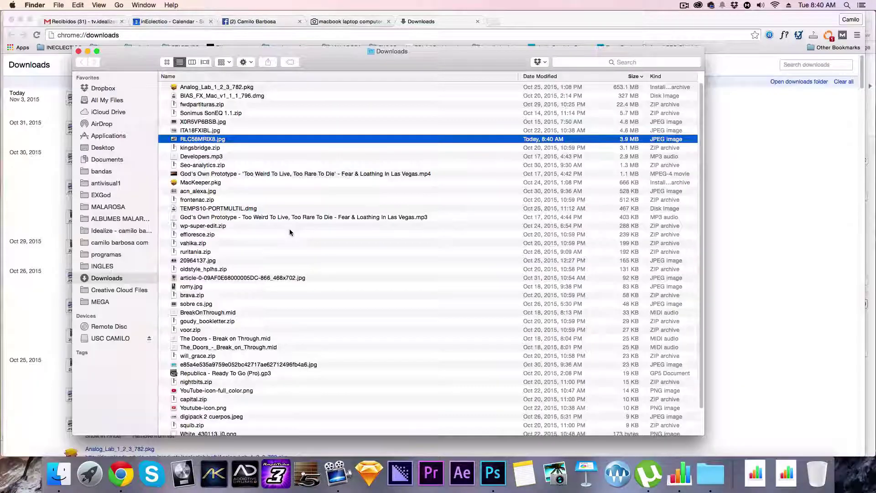
left_click(494, 472)
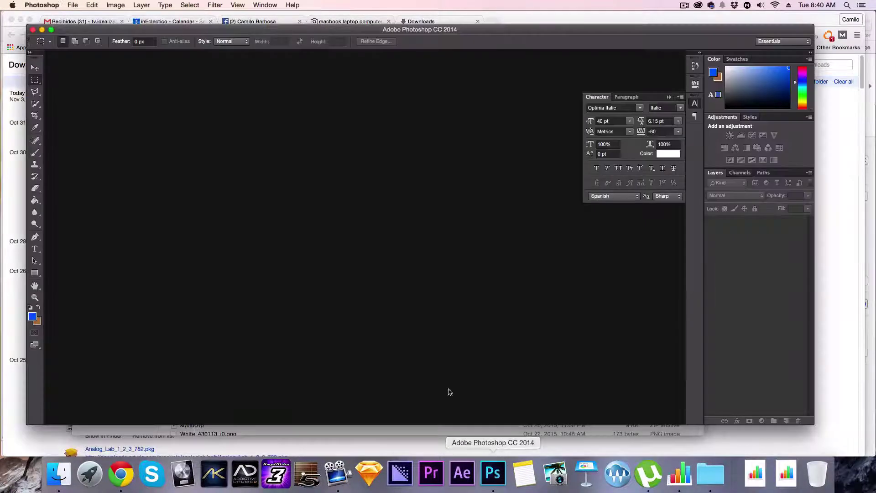
Open RLC58MRIX8.jpg from the Downloads folder in Photoshop.
left_click(72, 5)
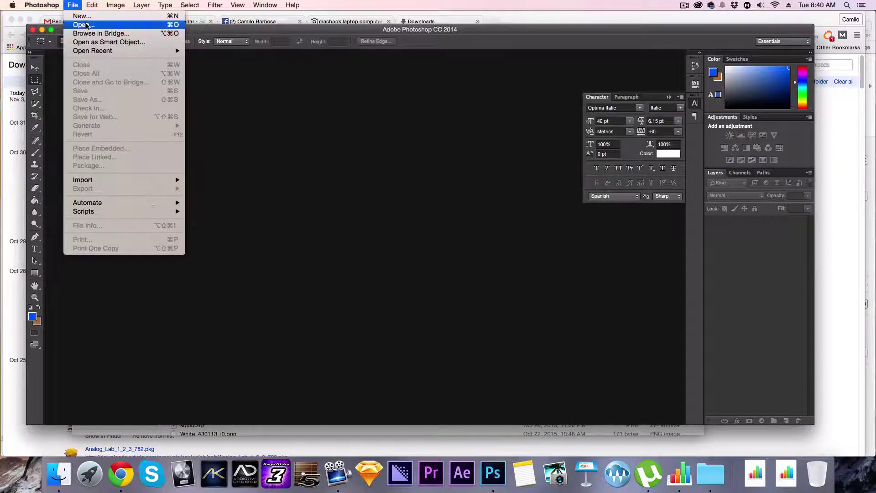
left_click(114, 24)
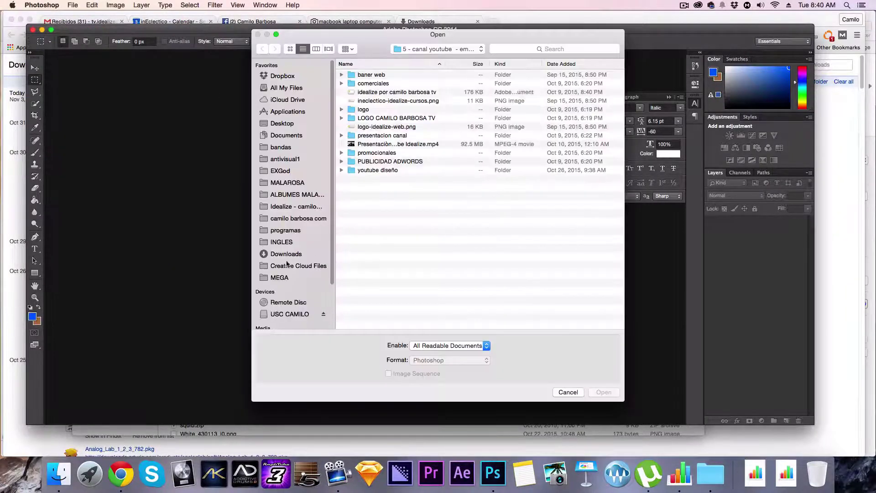
left_click(286, 254)
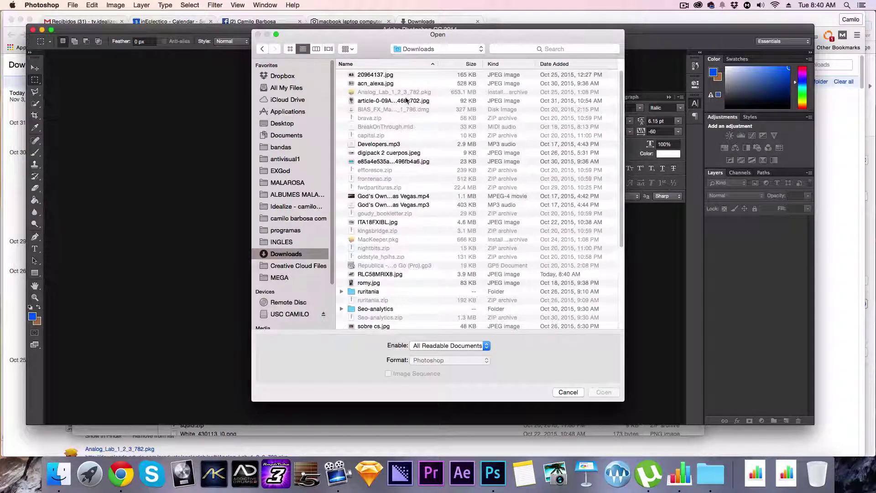
key("super+1")
left_click(370, 85)
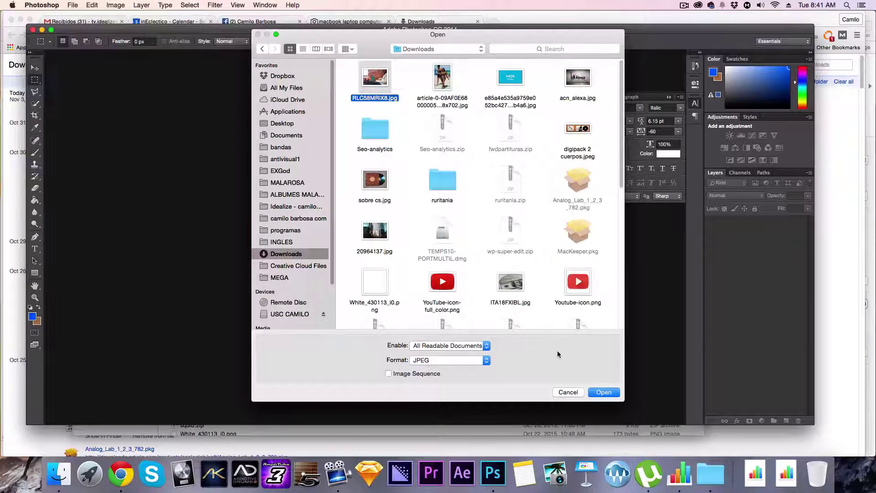
left_click(604, 393)
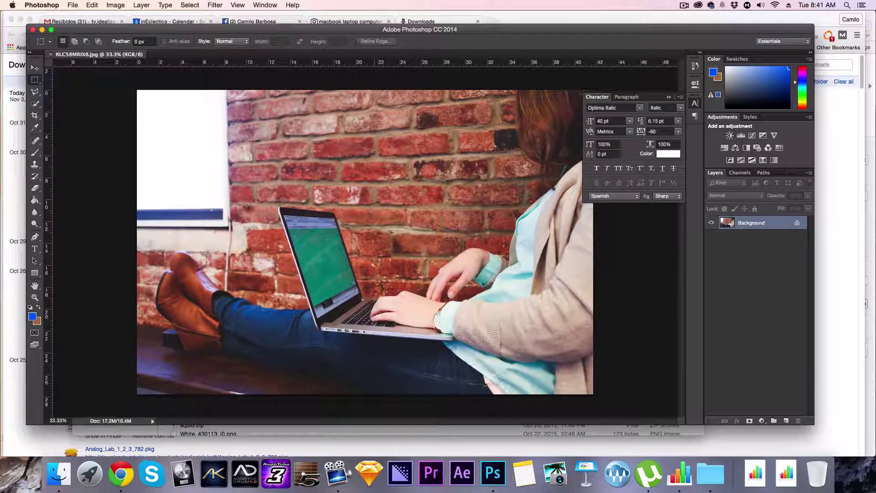
Resize the image to 1500 x 1000 pixels at 72 pixels/inch.
left_click(116, 4)
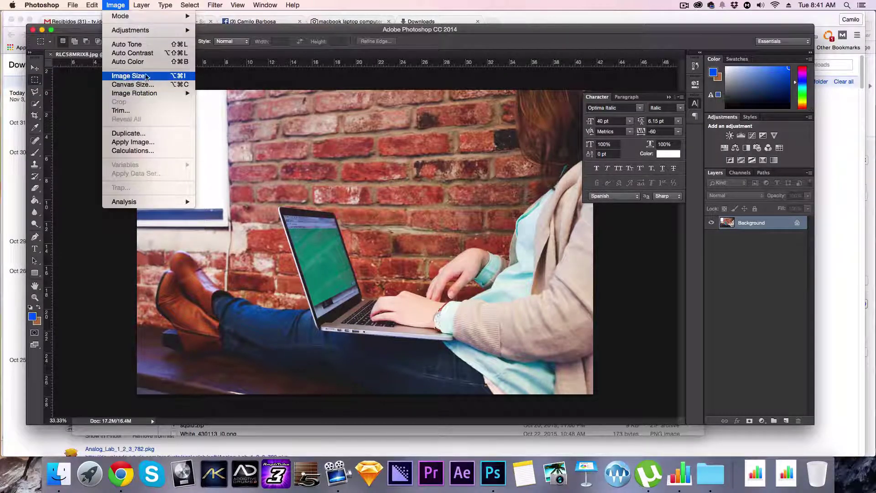
left_click(142, 78)
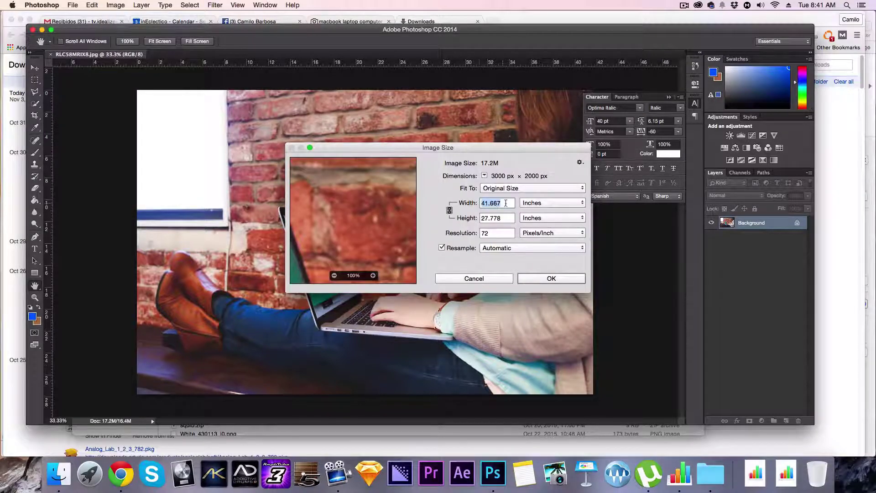
left_click(562, 208)
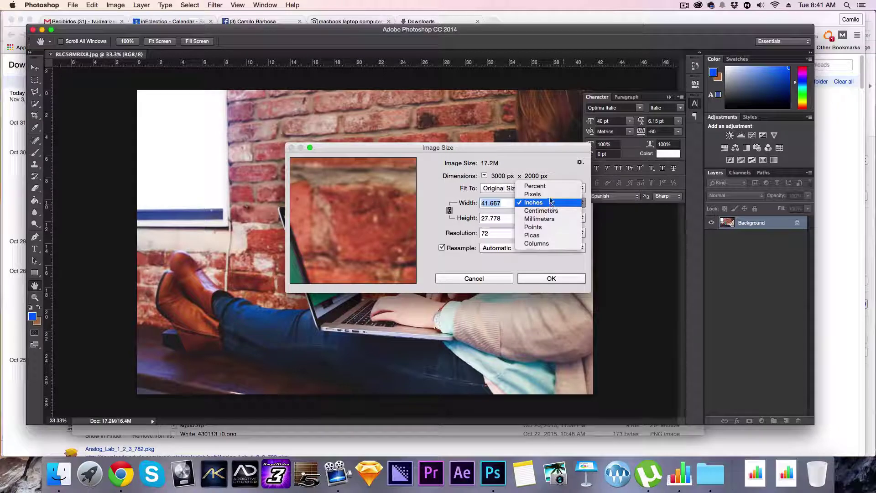
left_click(548, 194)
left_click(502, 204)
left_click_drag(502, 204, 482, 204)
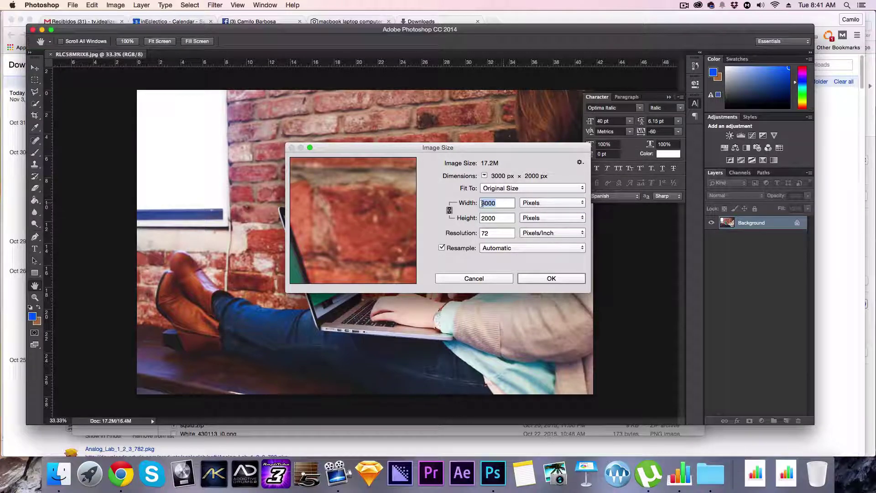
type("1500")
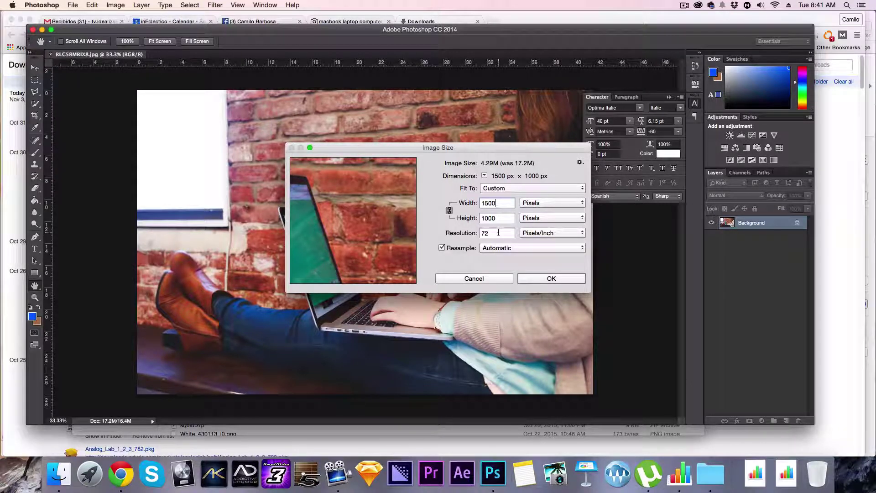
double_click(482, 234)
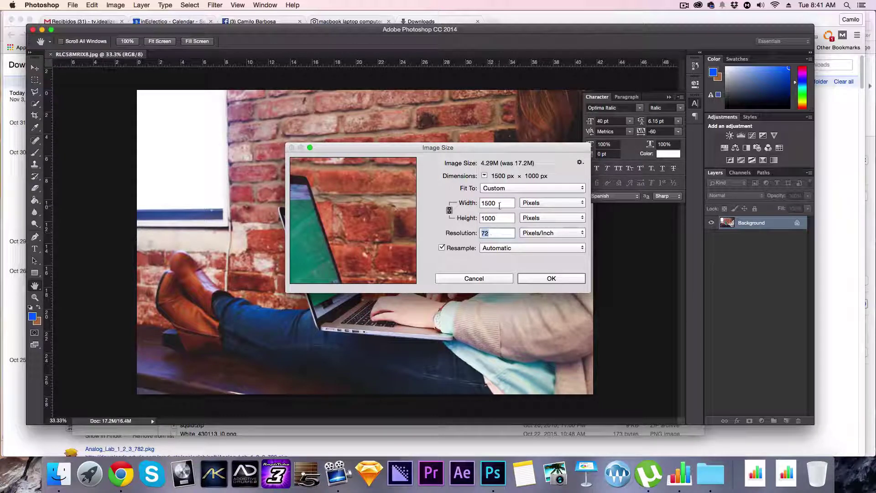
left_click(545, 278)
key("m")
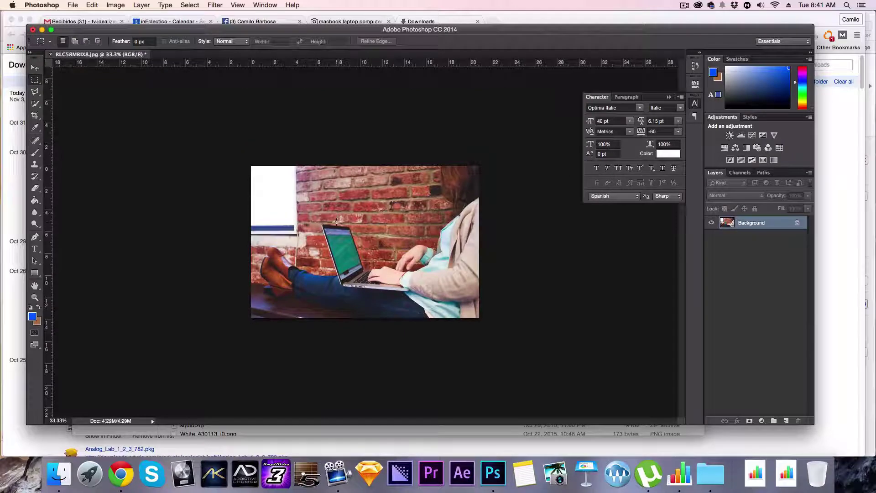
Zoom the resized photo in to 100% to inspect its detail.
key("z")
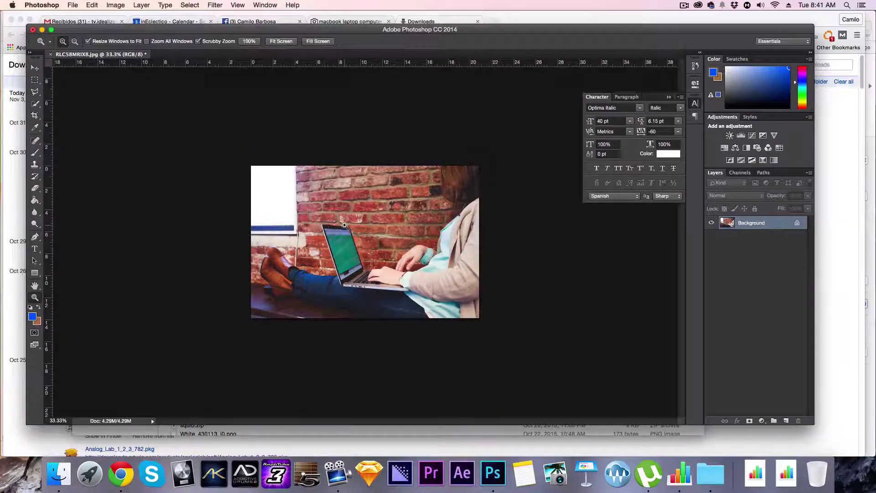
left_click(343, 228)
left_click(337, 243)
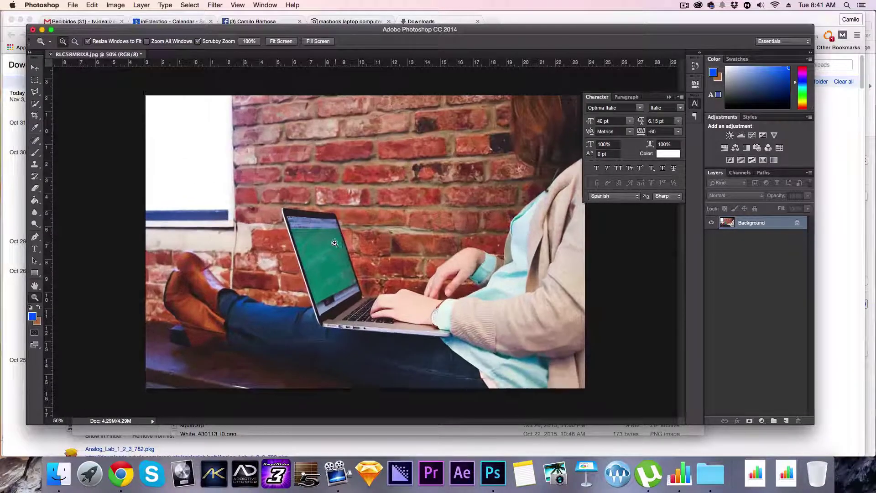
left_click(340, 246)
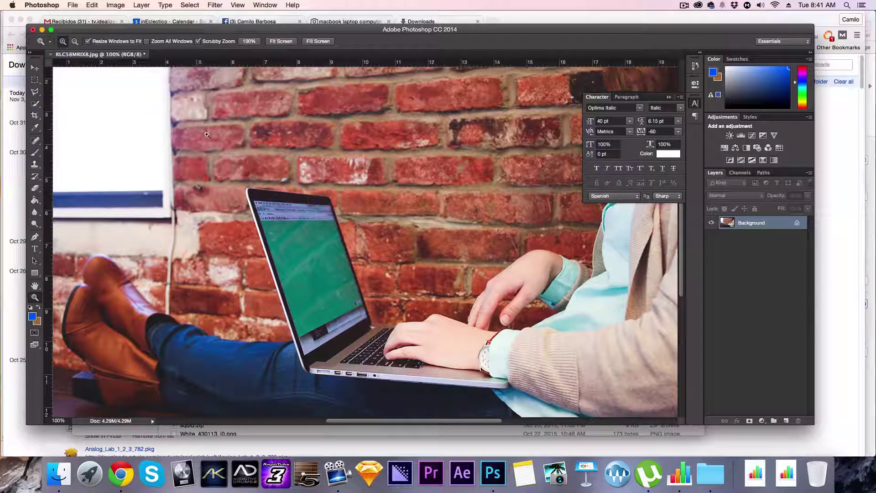
left_click(73, 5)
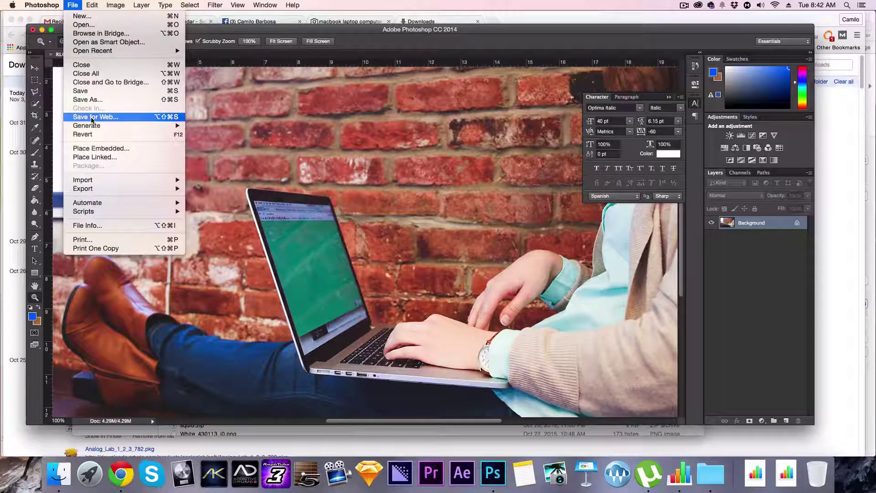
mouse_move(109, 125)
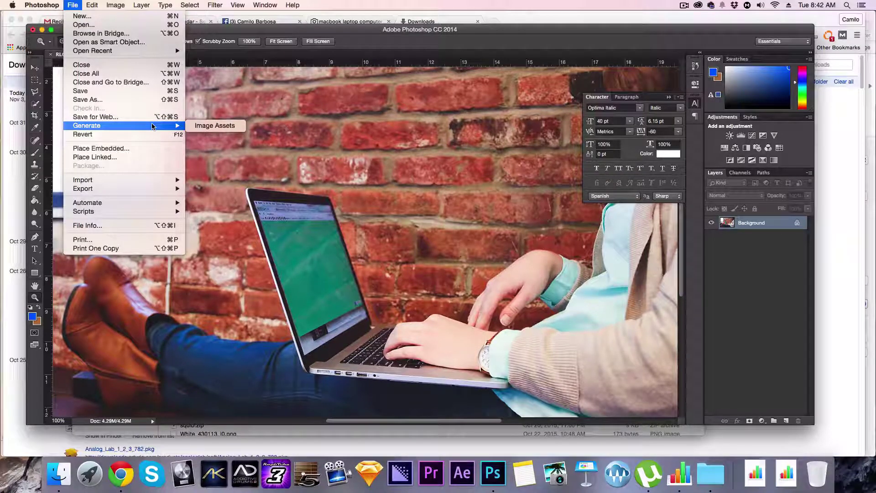
In Save for Web, pan the preview to the laptop and keep JPEG format.
left_click(123, 117)
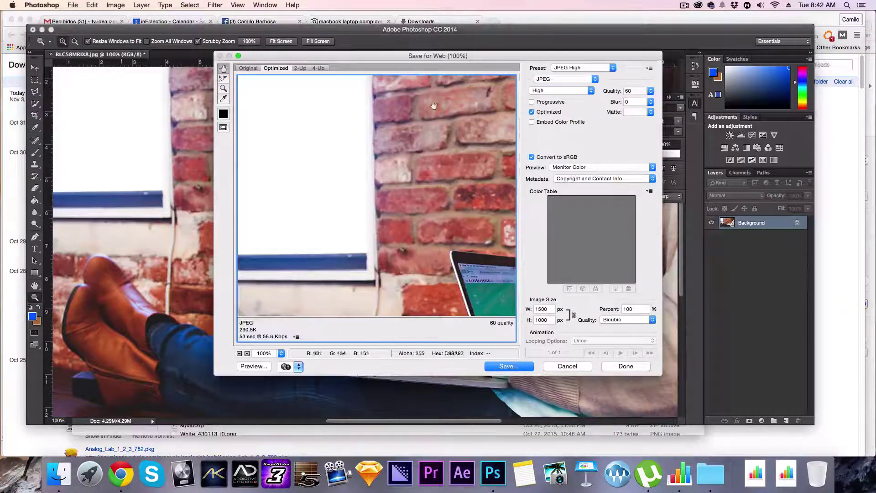
left_click_drag(425, 61, 410, 56)
mouse_move(488, 308)
left_mouse_down()
mouse_move(393, 258)
mouse_move(347, 253)
mouse_move(325, 290)
left_mouse_up()
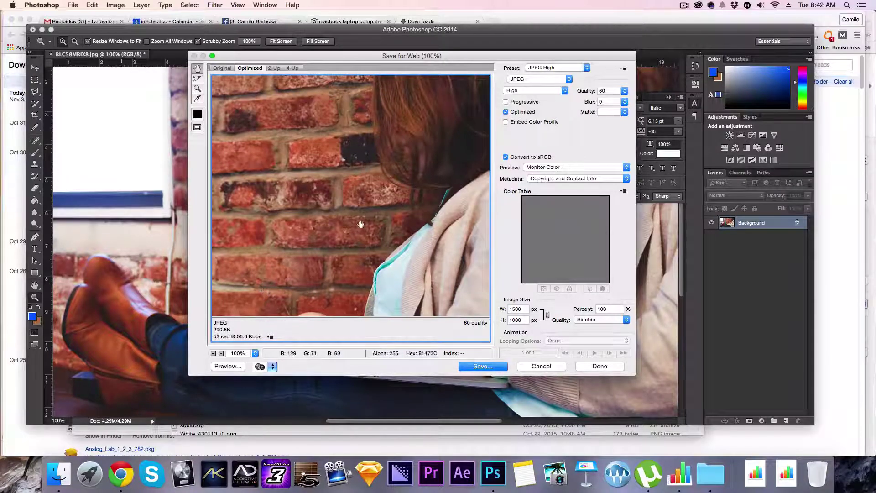
left_click_drag(418, 263, 418, 251)
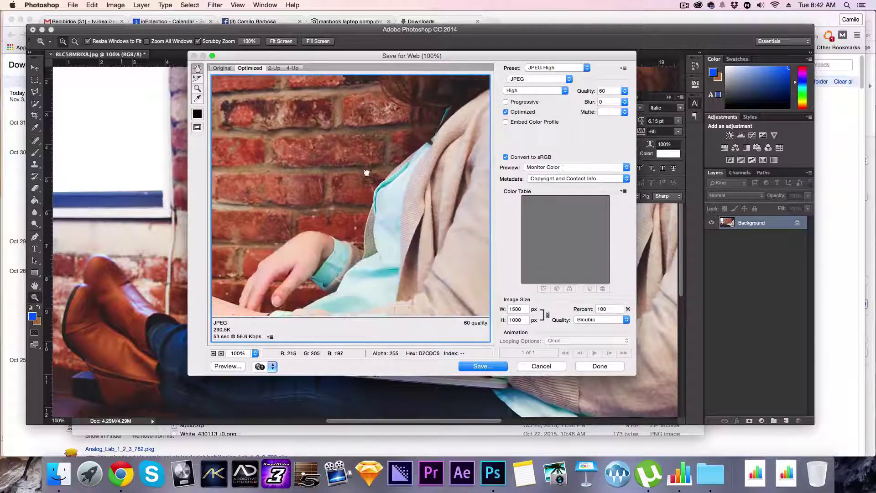
left_click(529, 80)
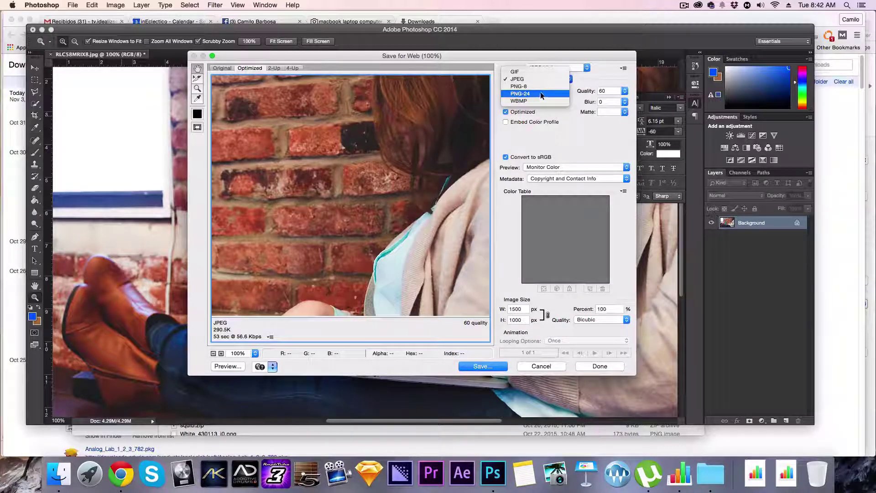
left_click(421, 127)
Lower the JPEG quality to 36, bringing the file to about 143K.
left_click(625, 91)
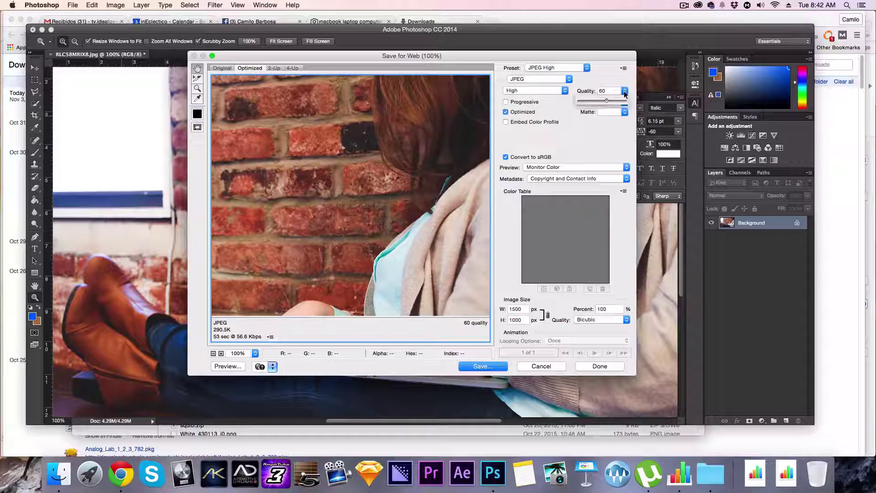
scroll(416, 160, "down", 3)
scroll(409, 158, "down", 3)
scroll(399, 157, "down", 3)
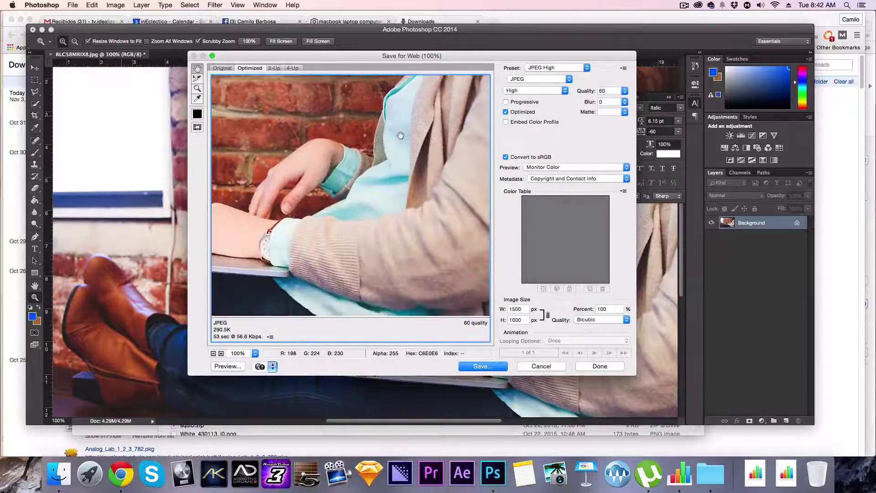
scroll(393, 155, "down", 3)
scroll(389, 158, "up", 2)
scroll(385, 161, "up", 2)
scroll(381, 164, "up", 2)
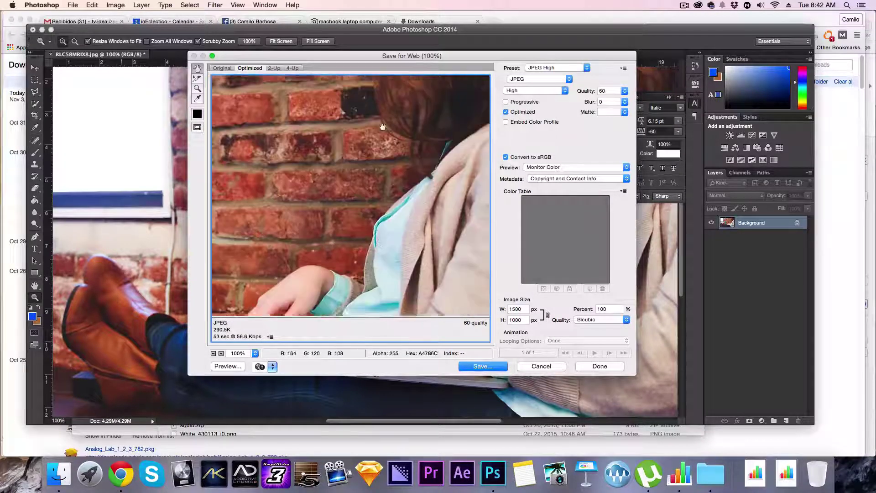
scroll(378, 168, "up", 2)
left_click_drag(625, 91, 597, 103)
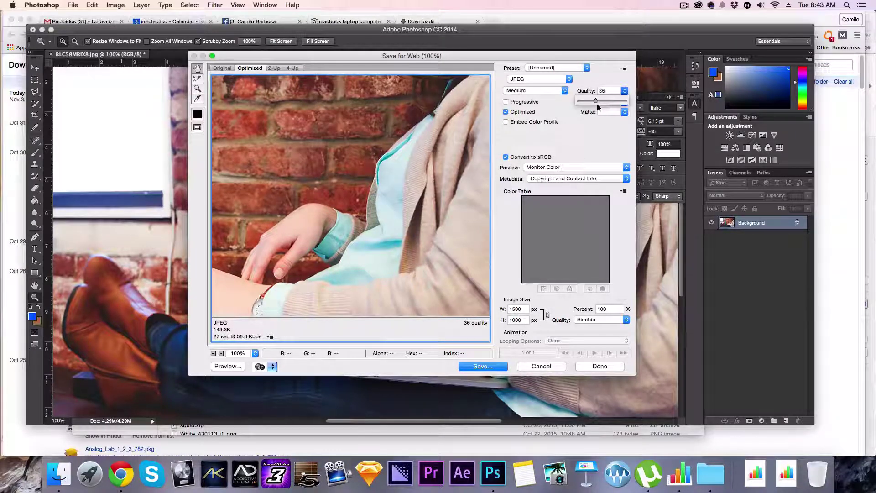
Check the compression on the laptop area and proceed to save the optimized JPEG.
mouse_move(379, 215)
left_mouse_down()
mouse_move(384, 250)
mouse_move(386, 169)
left_mouse_up()
mouse_move(246, 196)
left_mouse_down()
mouse_move(312, 253)
mouse_move(372, 254)
left_mouse_up()
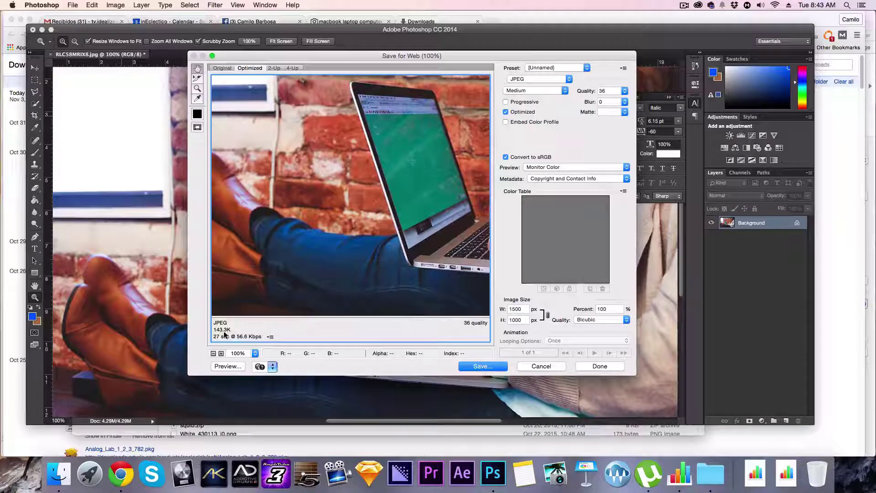
left_click(488, 368)
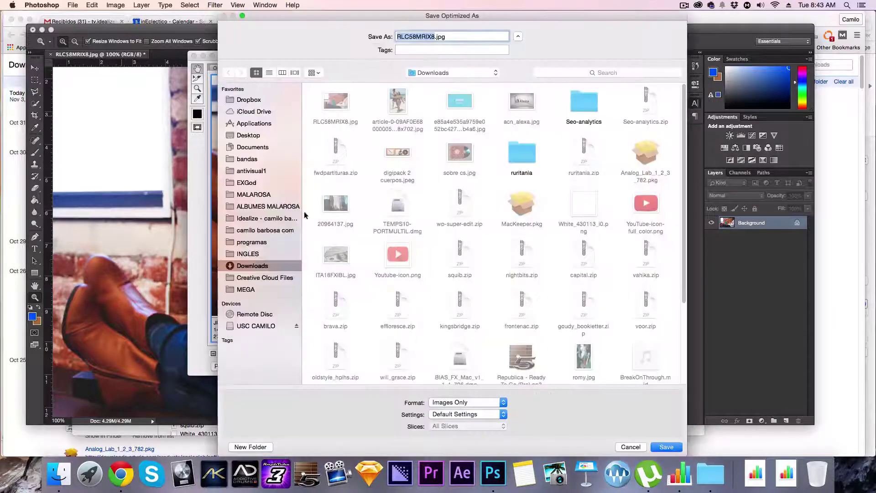
Save the compressed JPEG to the Desktop as foto.jpg.
left_click(251, 135)
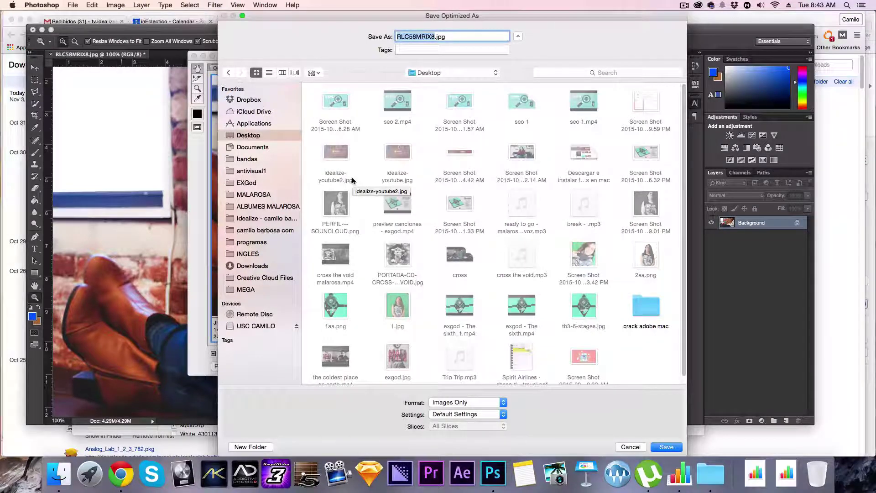
type("mac")
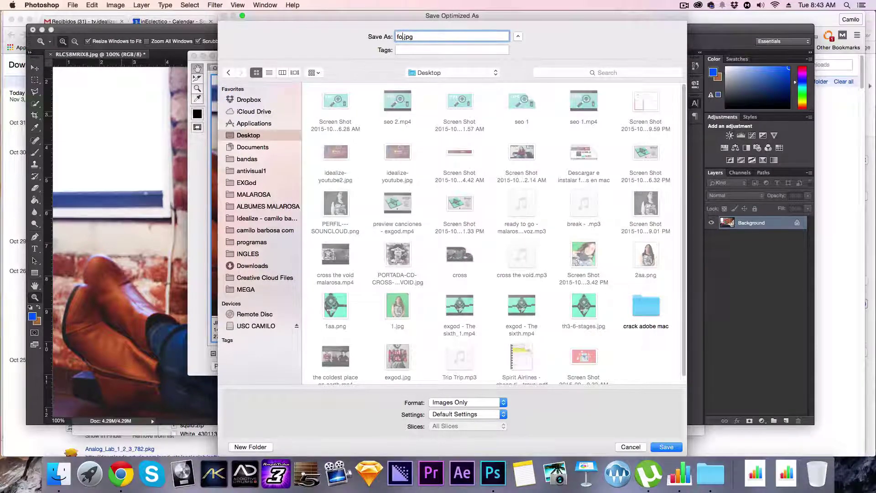
key("Return")
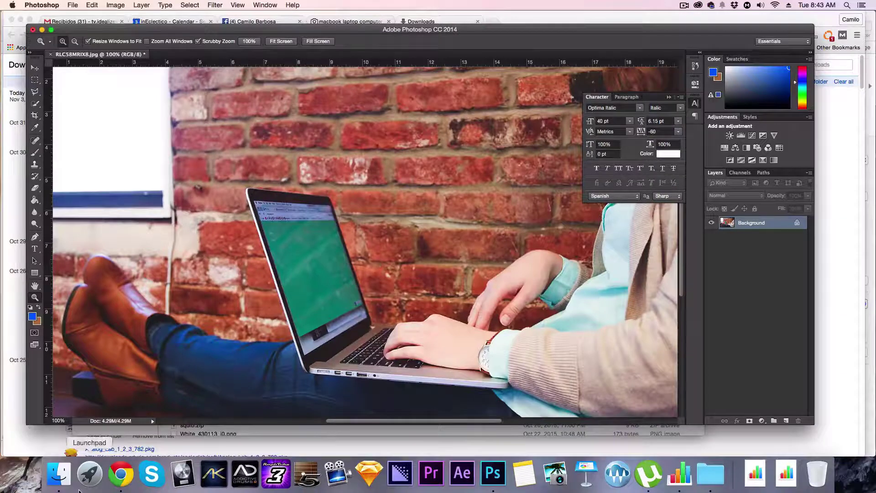
left_click(104, 436)
Show Get Info for foto.jpg to confirm it is a 148 KB JPEG.
right_click(372, 297)
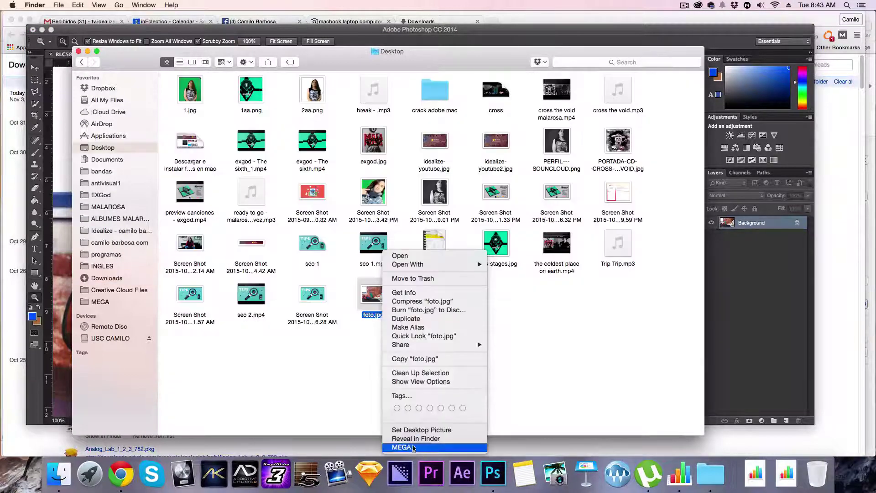
left_click(422, 294)
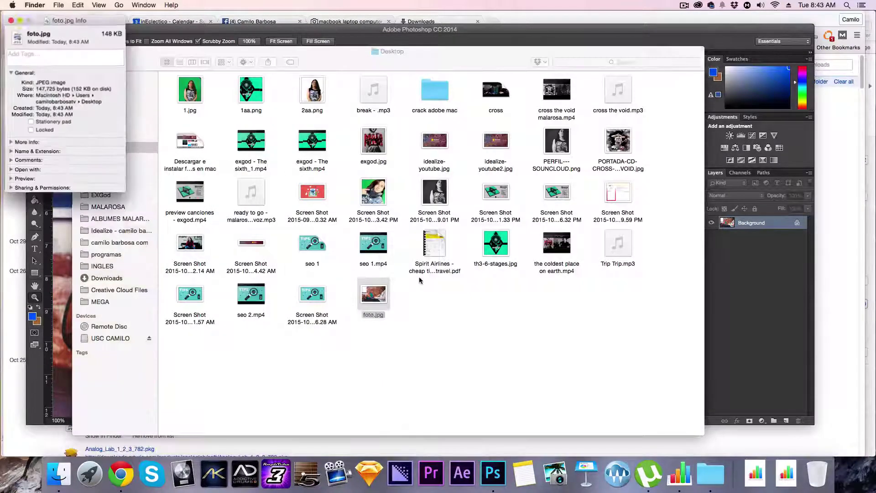